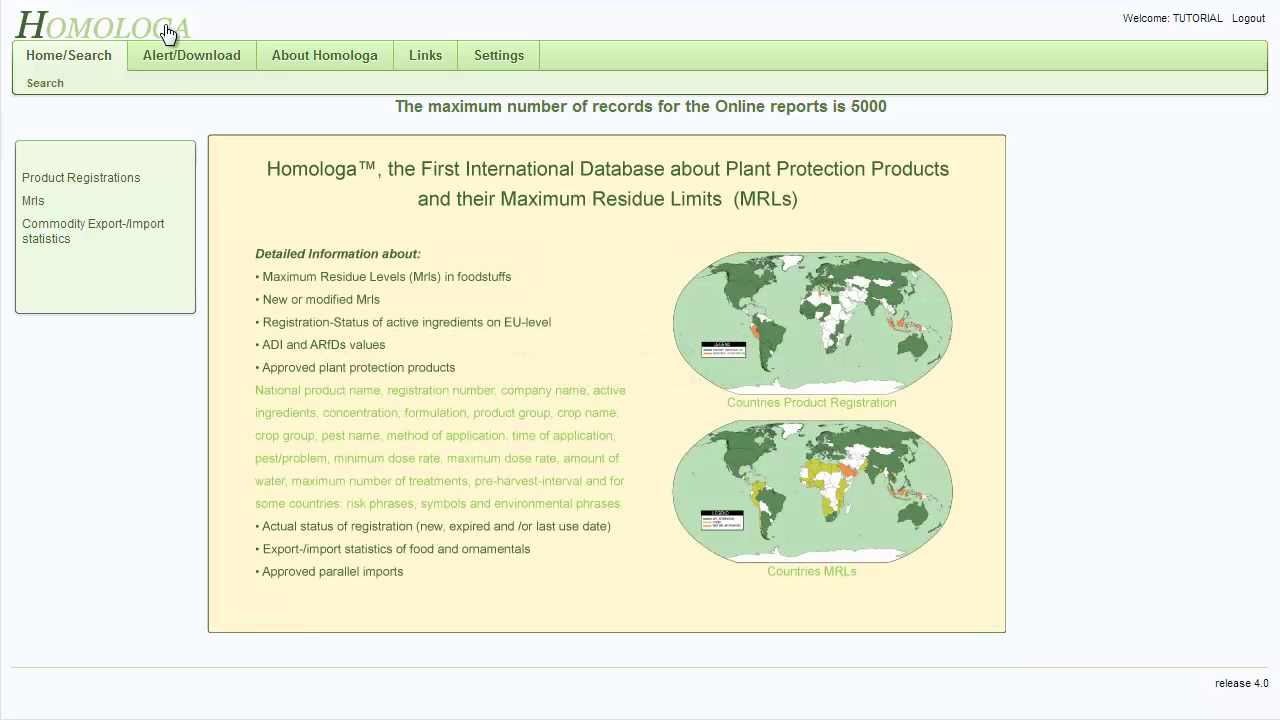
# - Start a new alert report of type New/modified data using the "Products new only" report
pyautogui.click(186, 60)
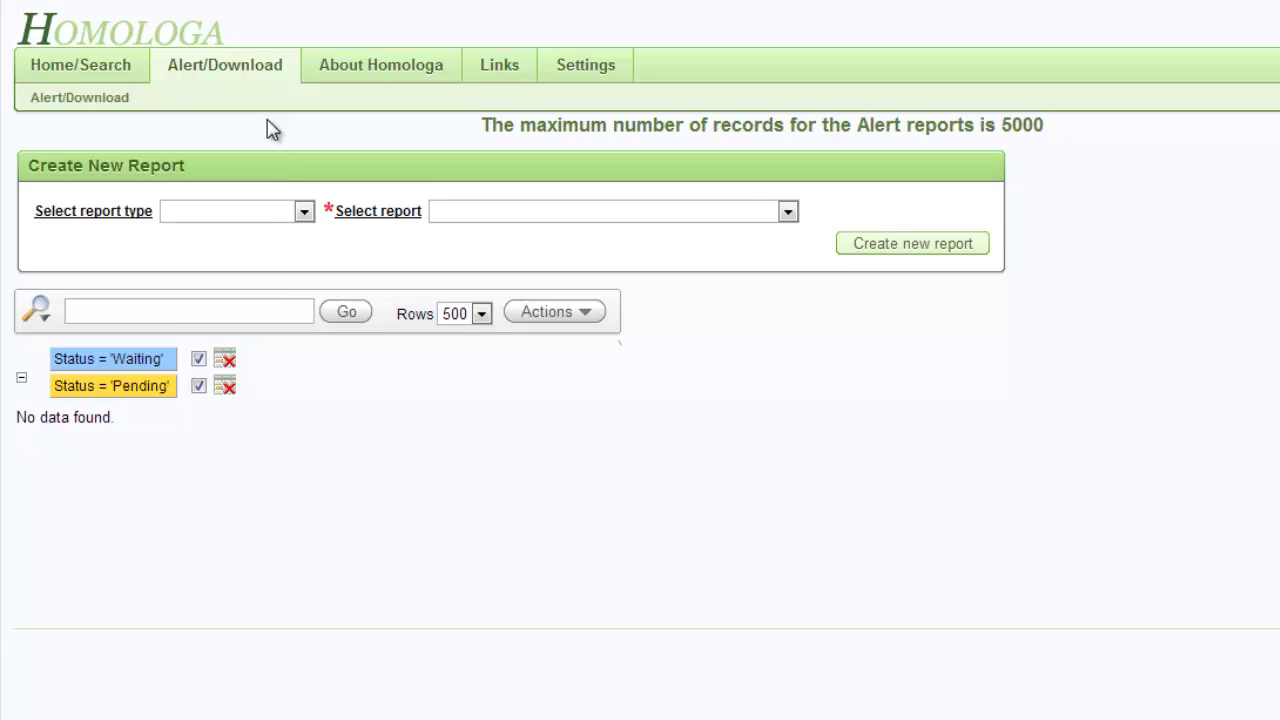
pyautogui.click(259, 180)
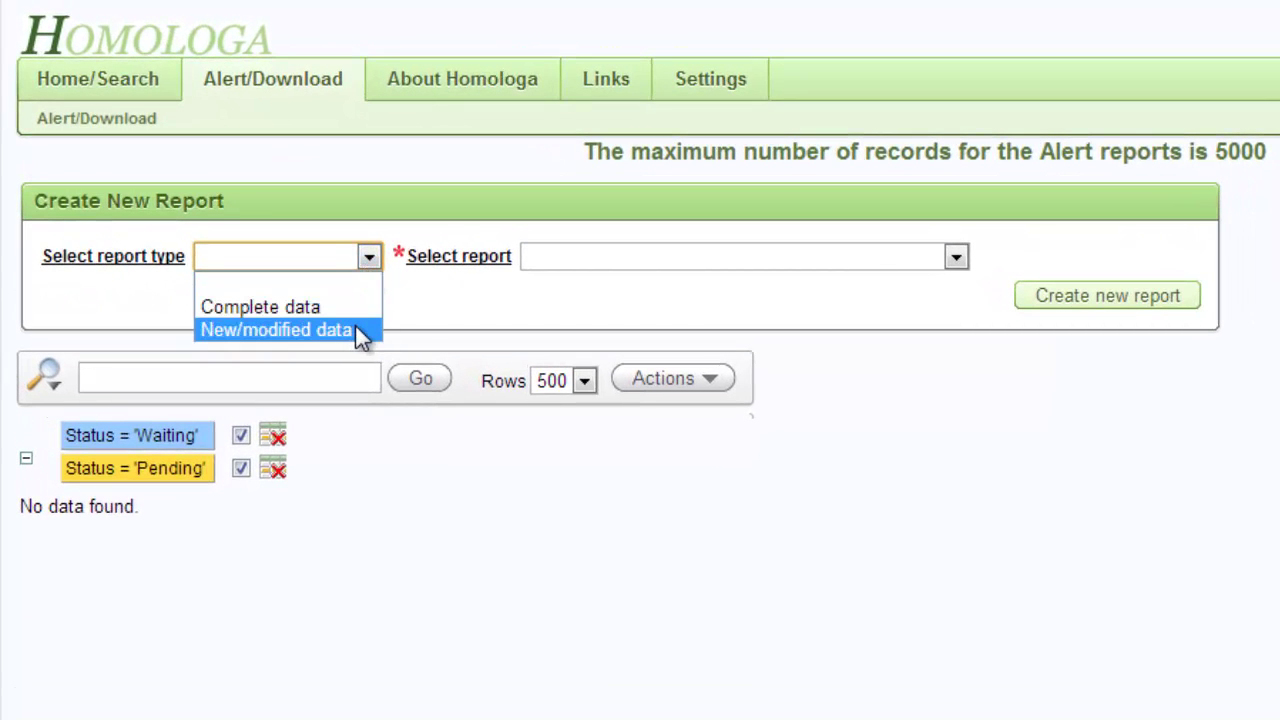
pyautogui.click(357, 330)
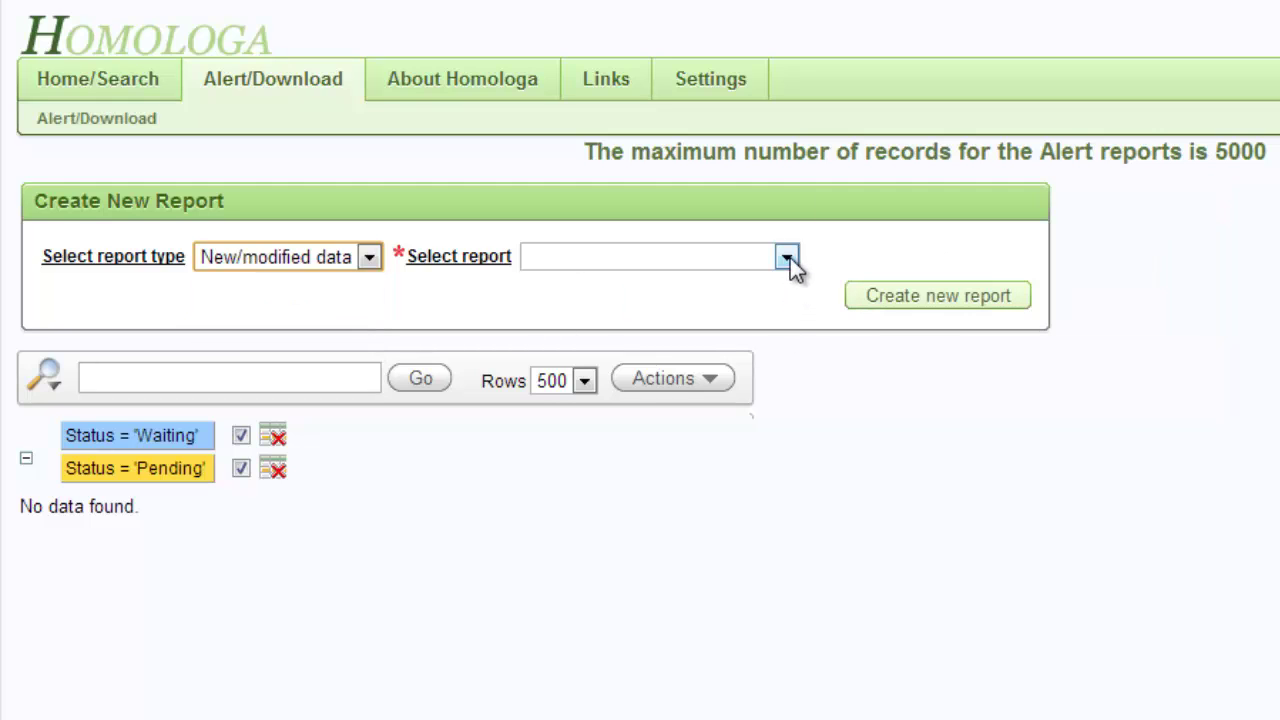
pyautogui.click(788, 258)
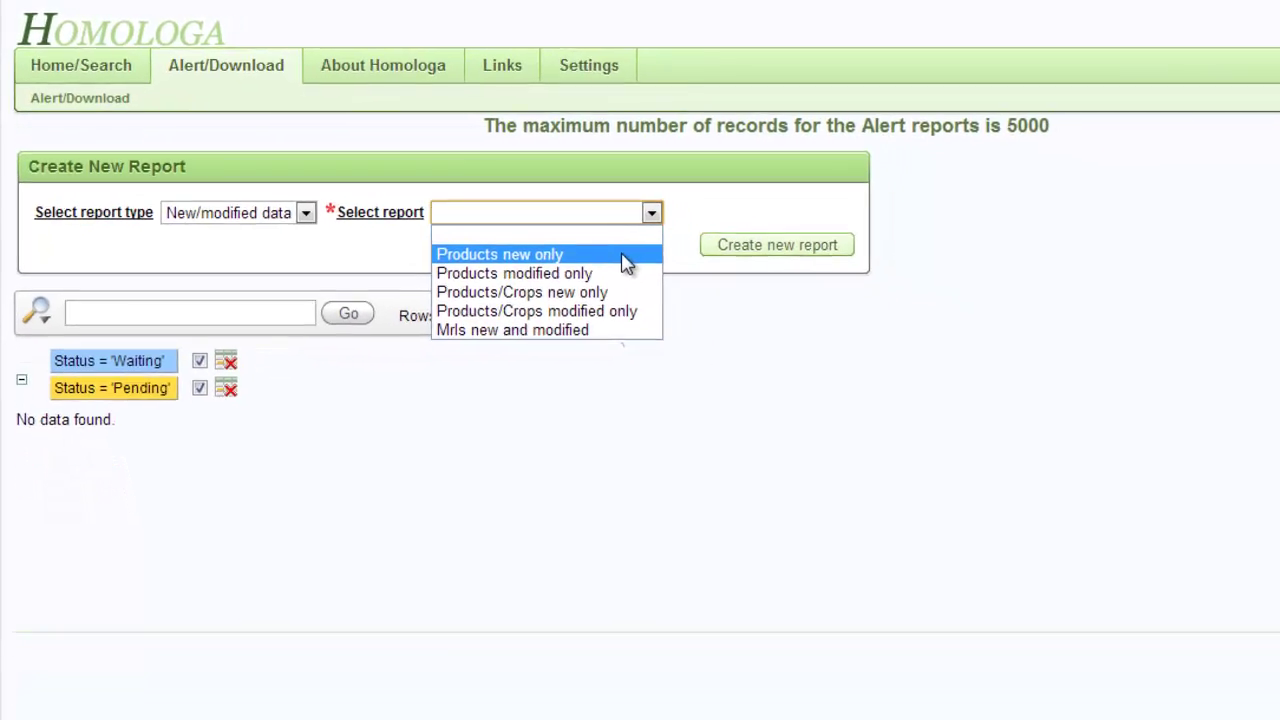
pyautogui.click(560, 255)
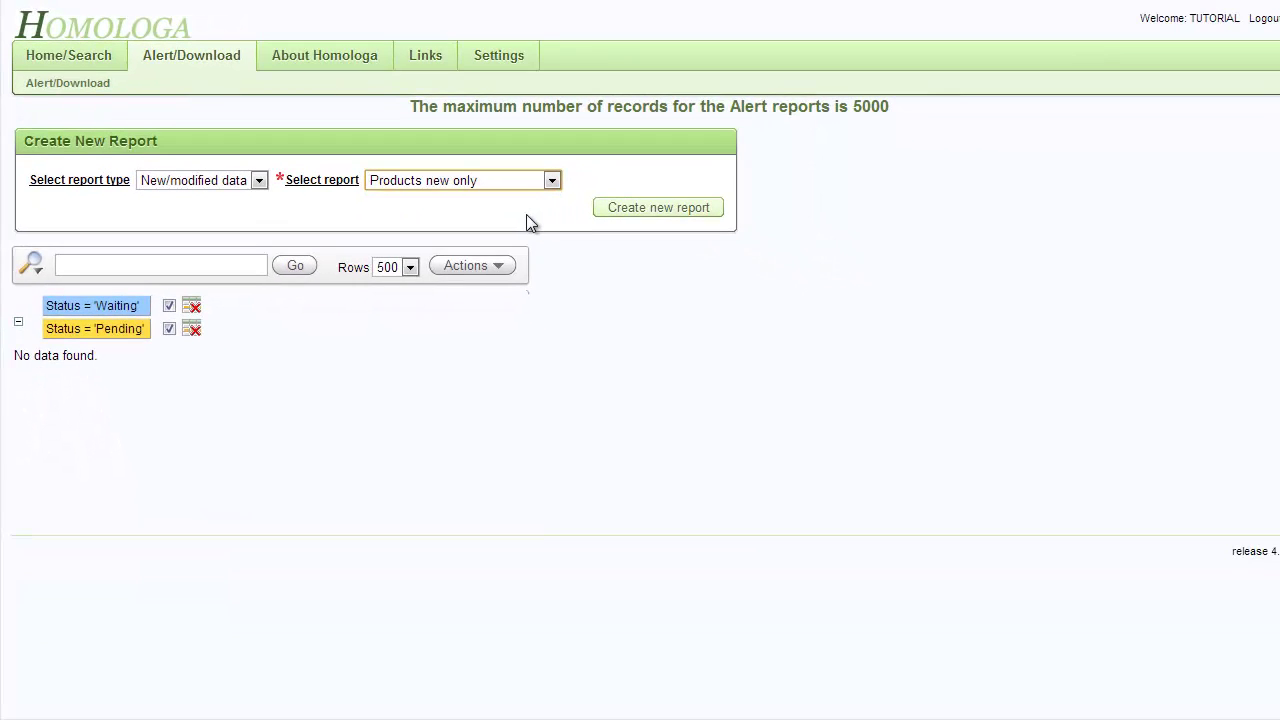
pyautogui.click(648, 212)
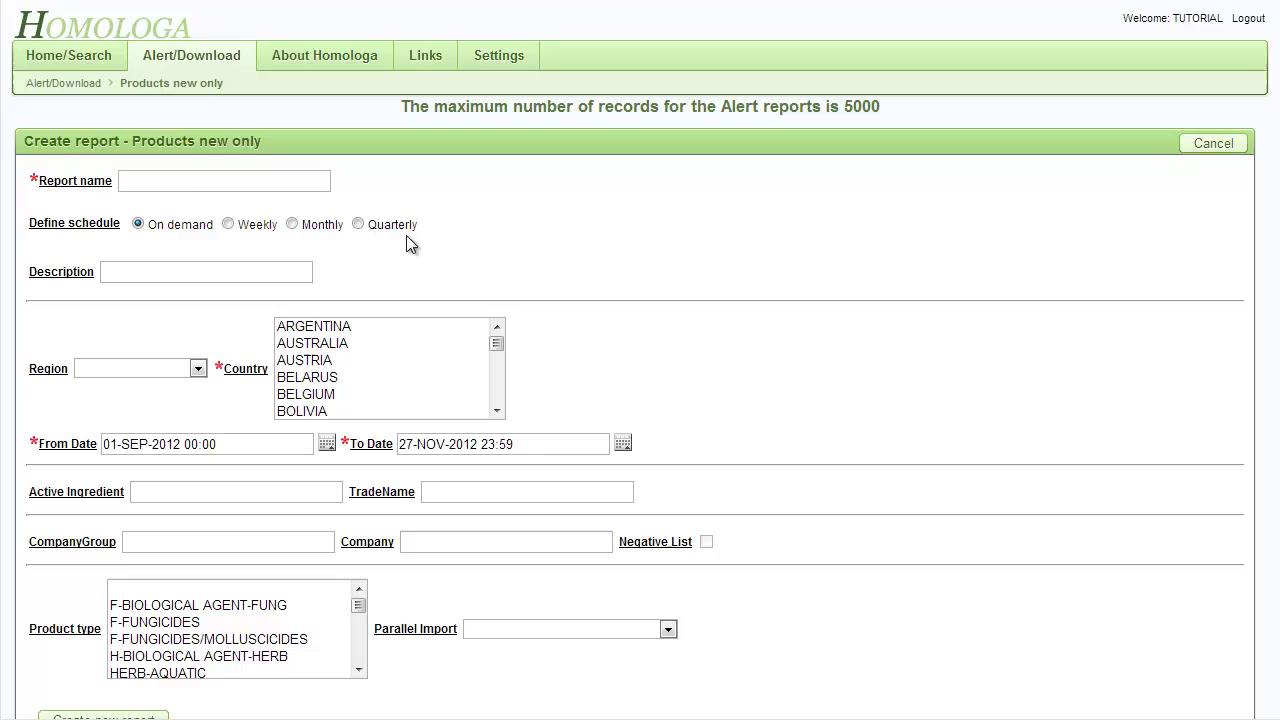
# - Name the report "New pendimethalin 6 months" and describe it as "new pendimethalin registrations last 6 months"
pyautogui.click(210, 183)
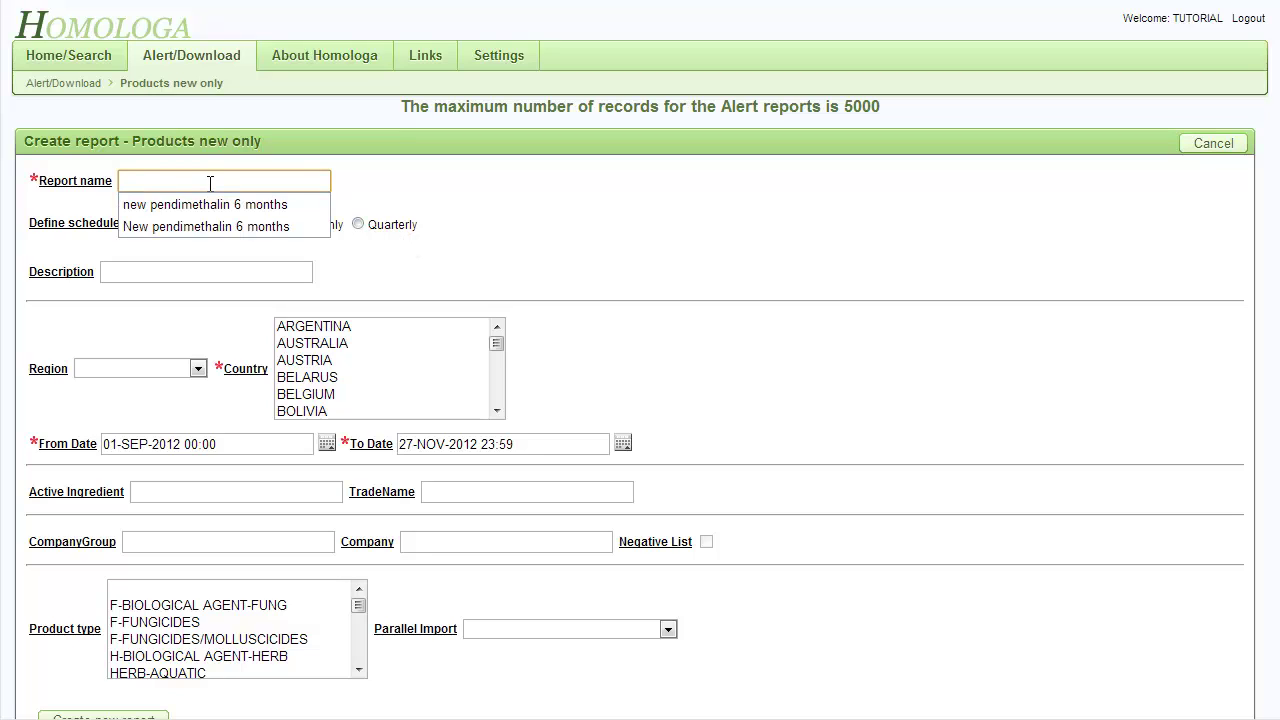
pyautogui.write('Ne')
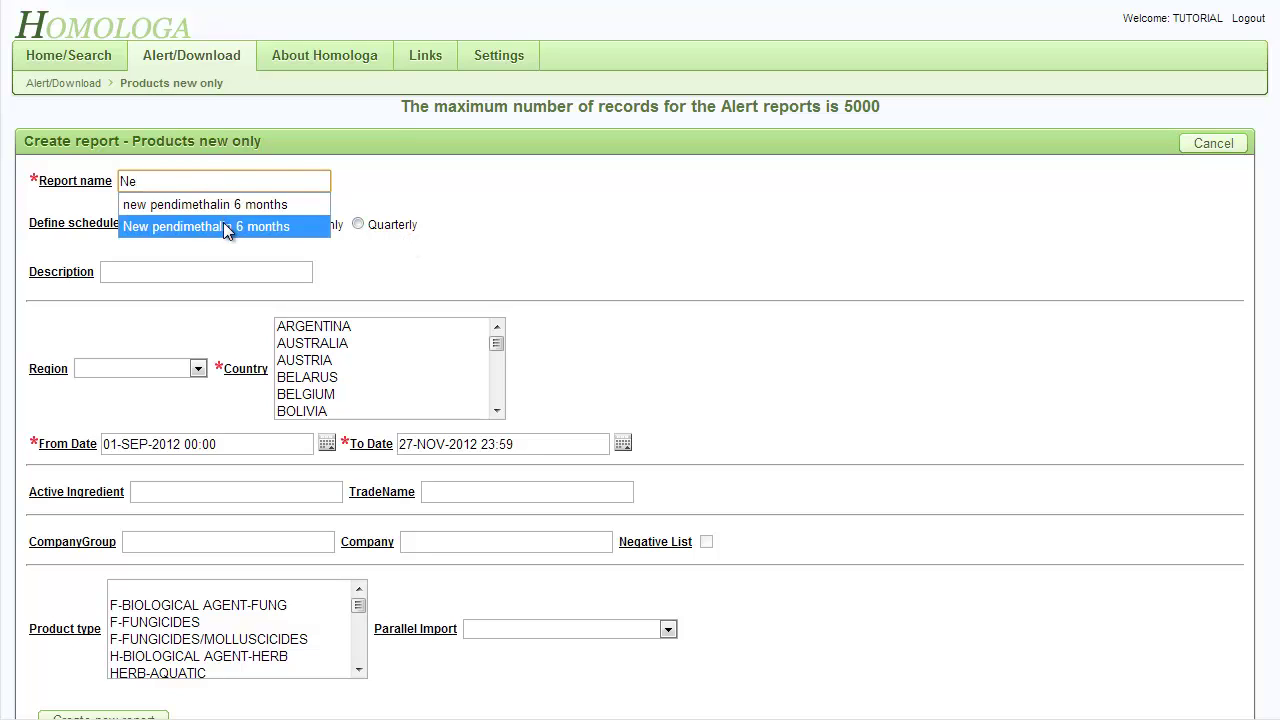
pyautogui.click(223, 222)
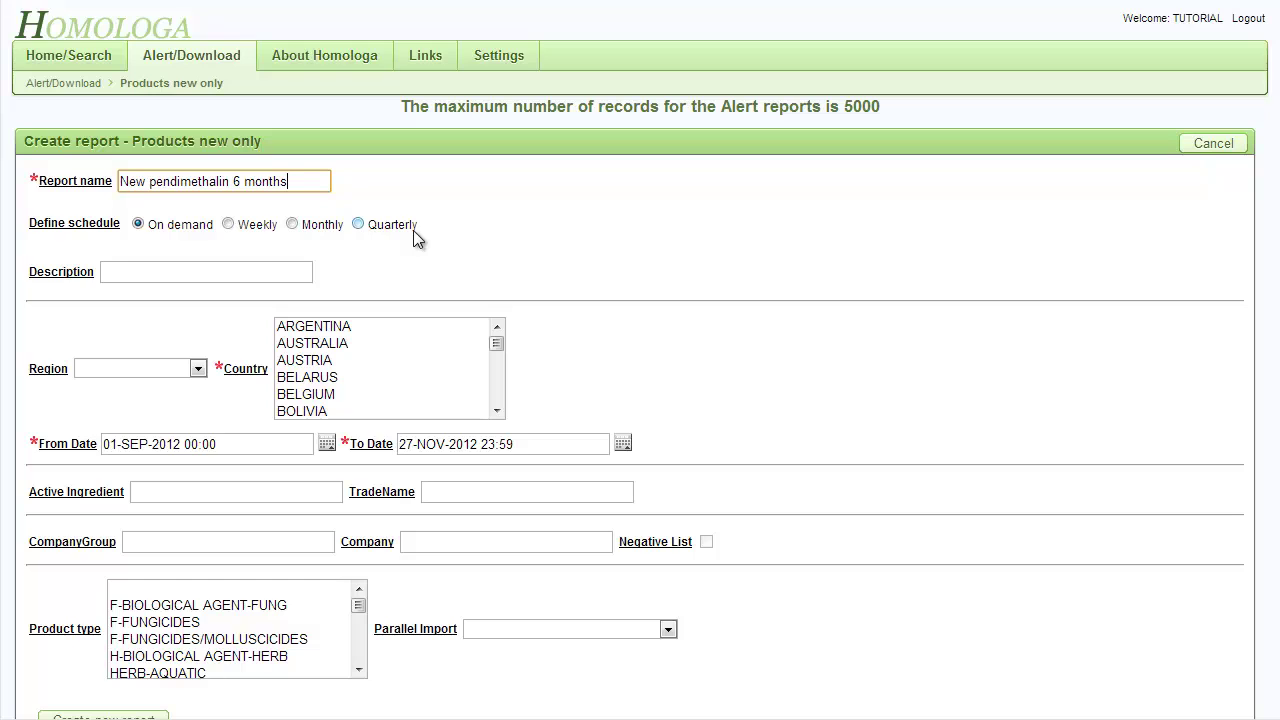
pyautogui.click(187, 268)
pyautogui.write('n')
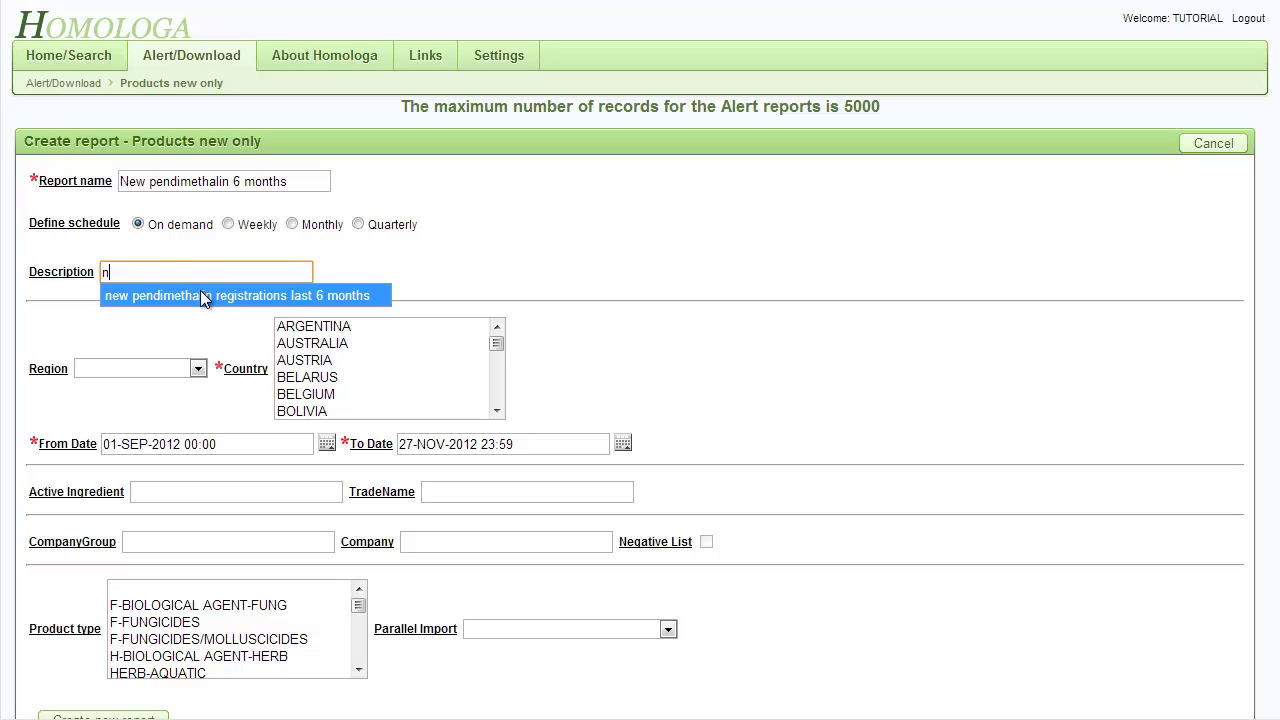
pyautogui.click(200, 295)
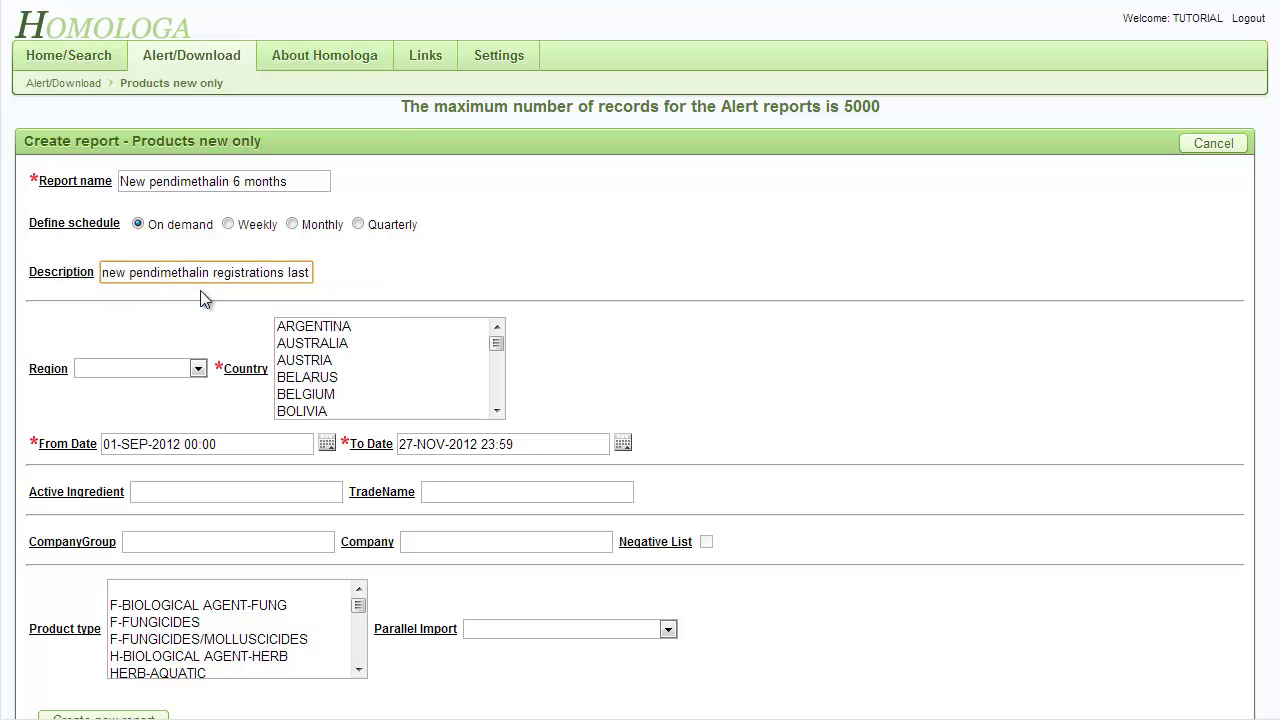
# - Set the report's region to EUROPE and its From Date to 27-May-2012
pyautogui.click(198, 369)
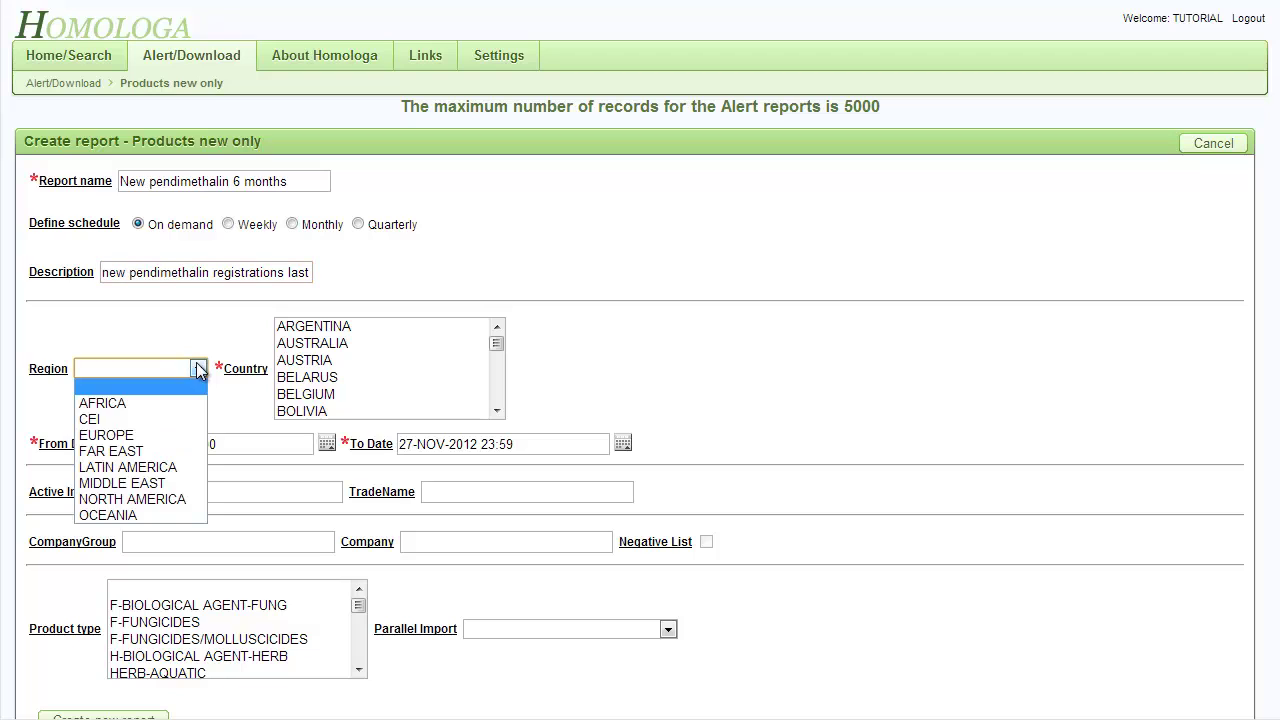
pyautogui.click(179, 435)
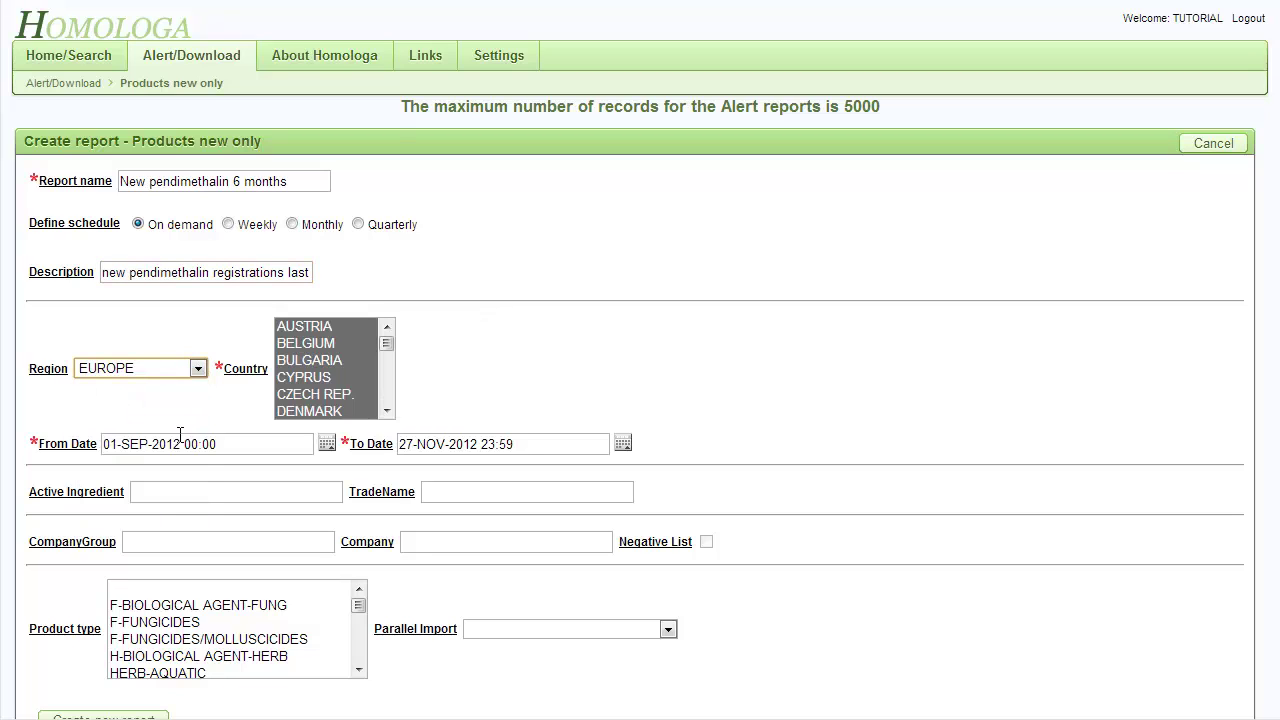
pyautogui.click(326, 445)
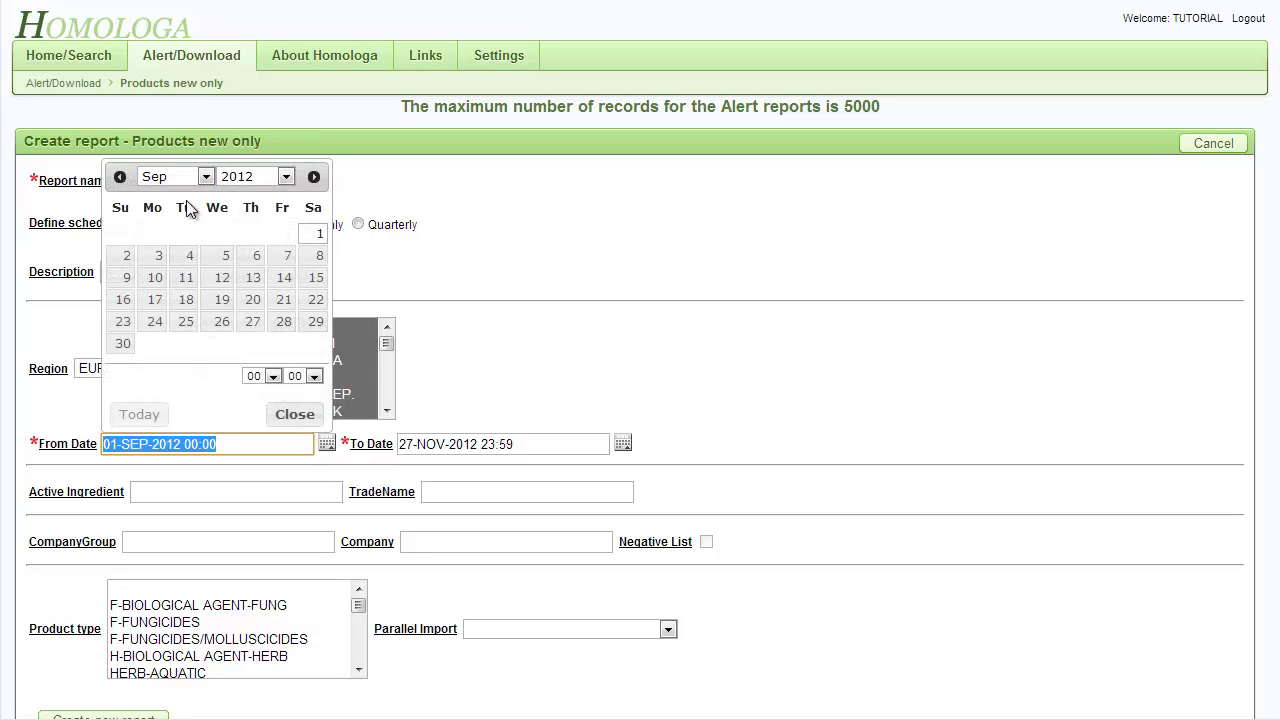
pyautogui.click(206, 177)
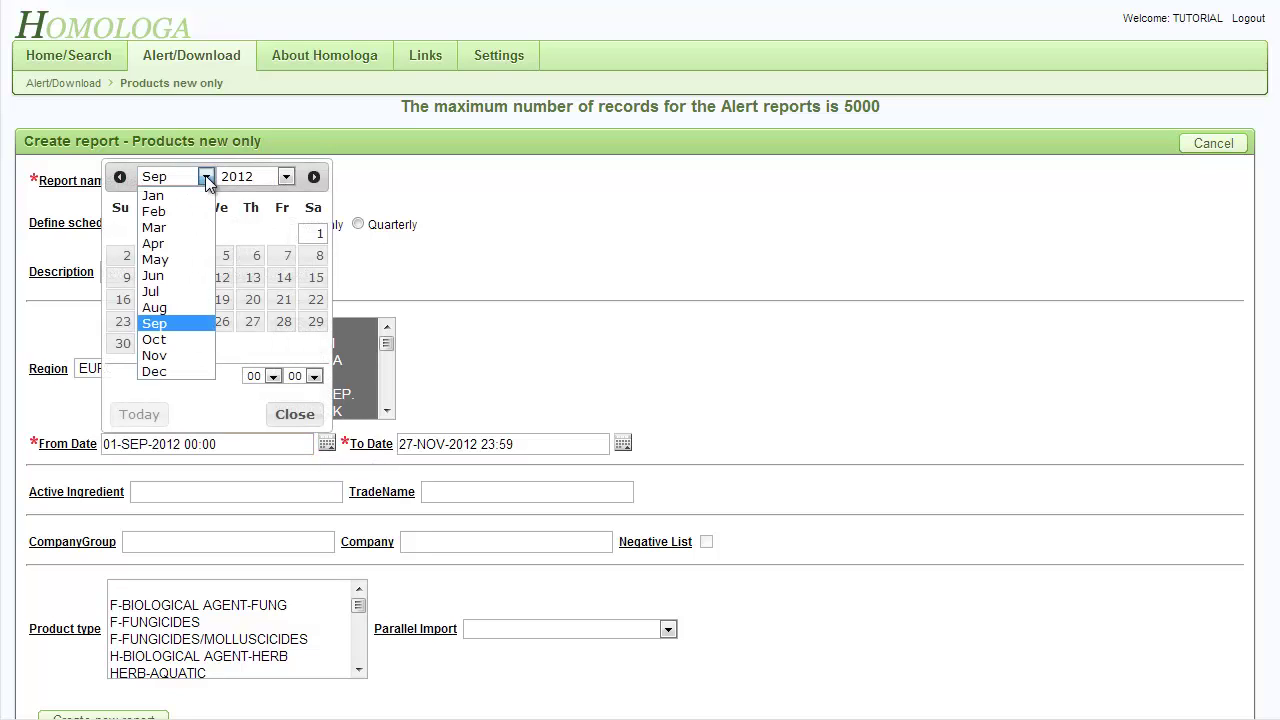
pyautogui.click(193, 262)
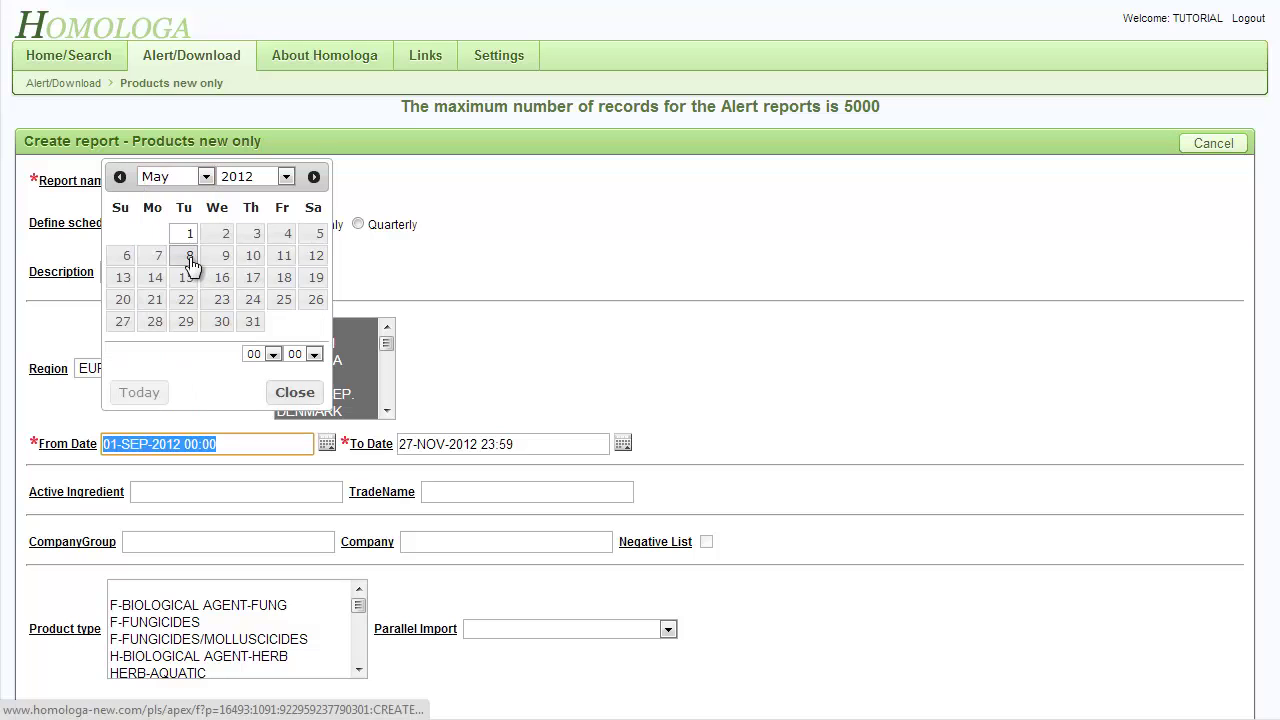
pyautogui.click(122, 327)
pyautogui.click(293, 392)
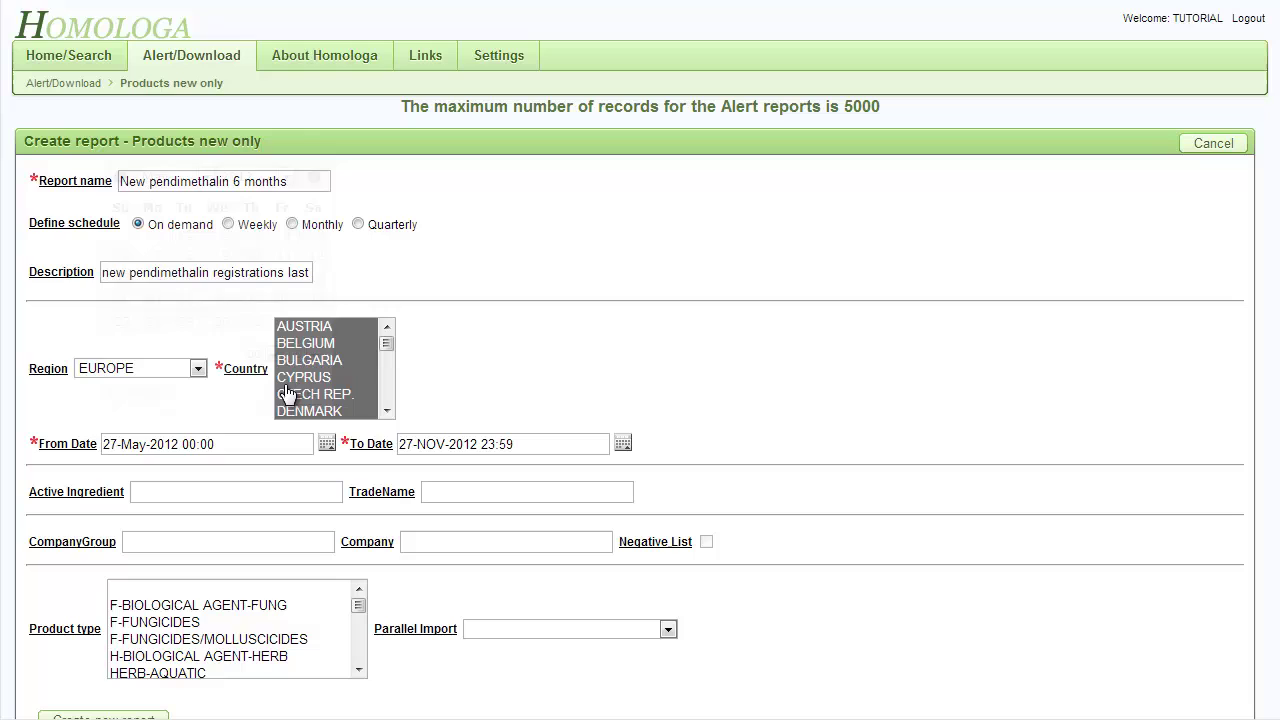
# - Set the active ingredient to PENDIMETHALIN and create the report
pyautogui.click(267, 490)
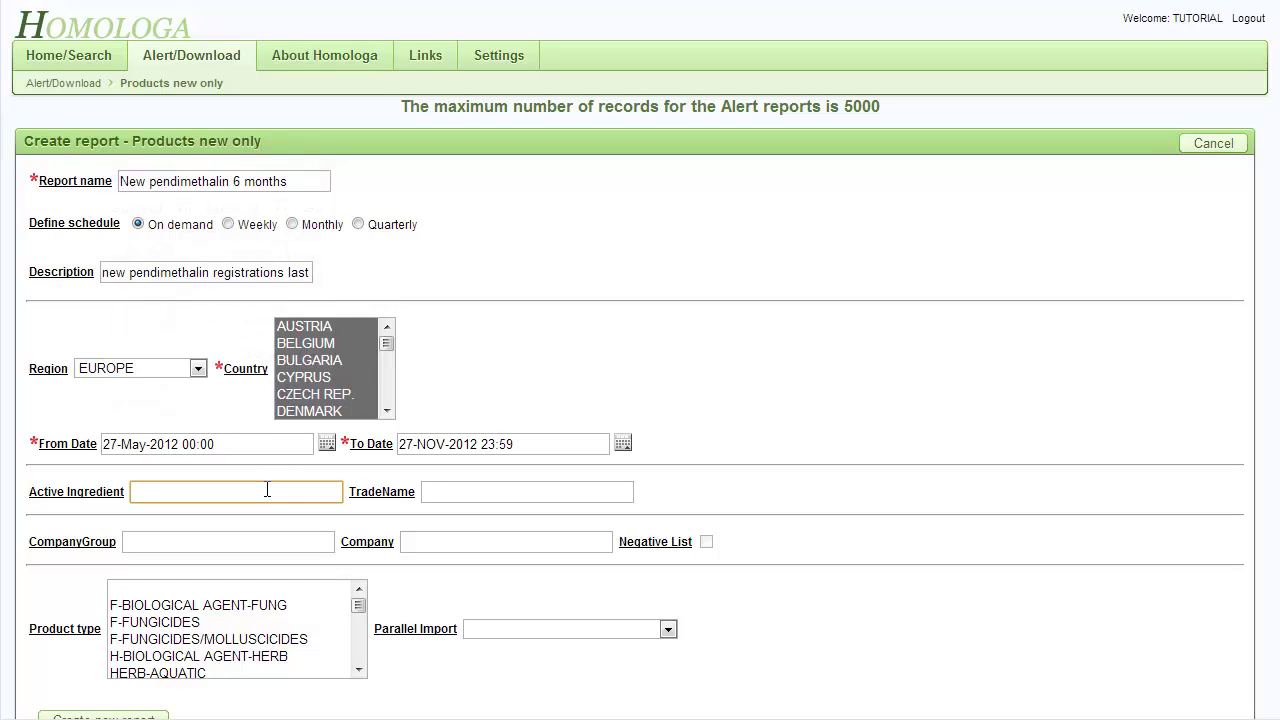
pyautogui.write('pendim')
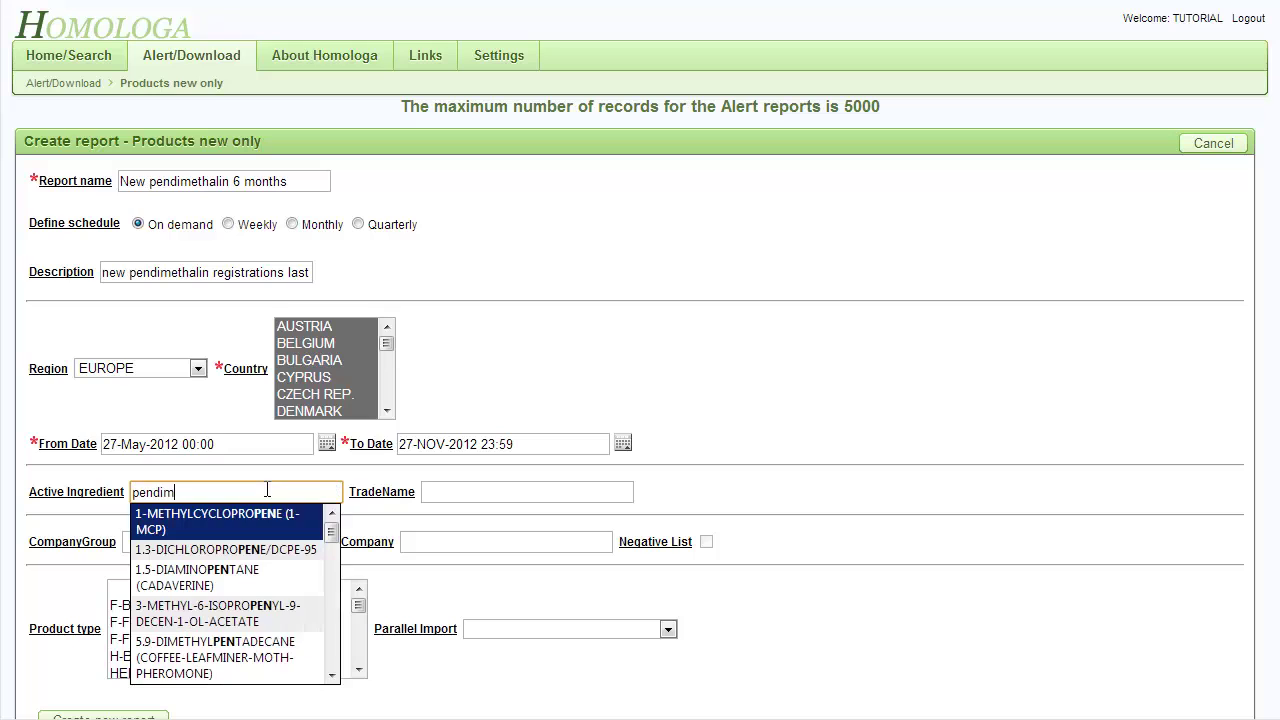
pyautogui.click(265, 510)
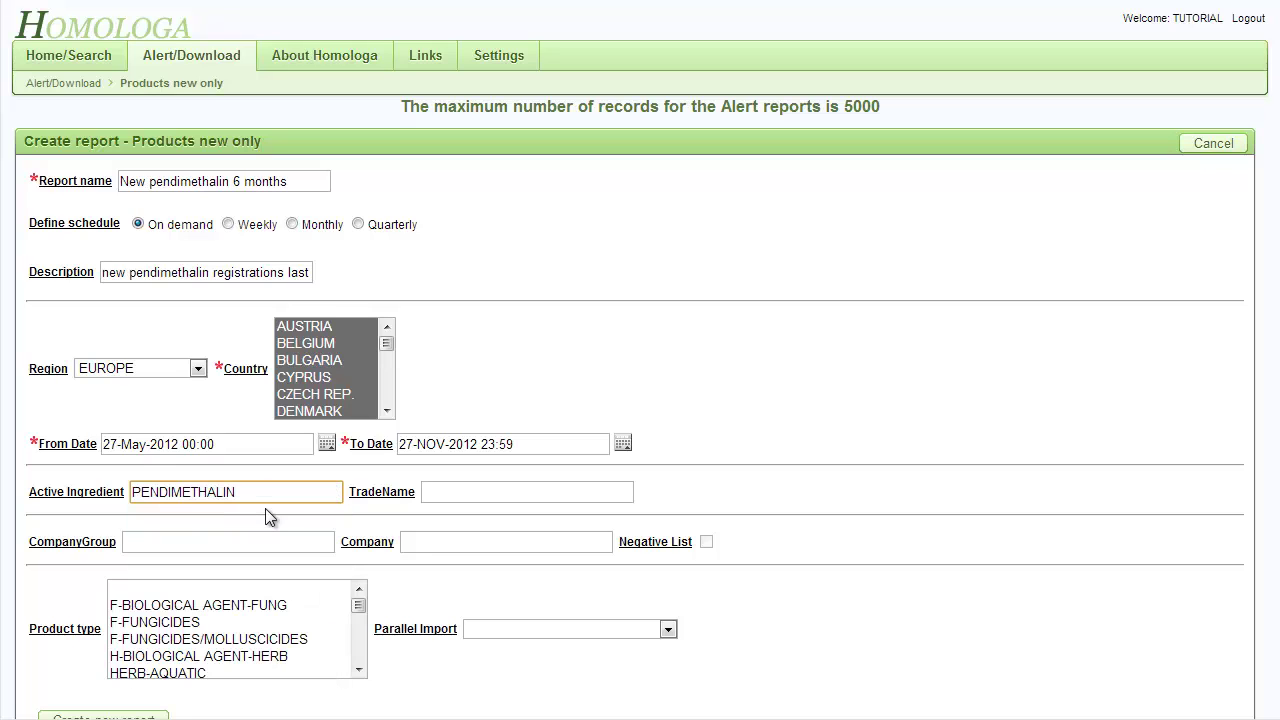
pyautogui.scroll(-2, 731, 629)
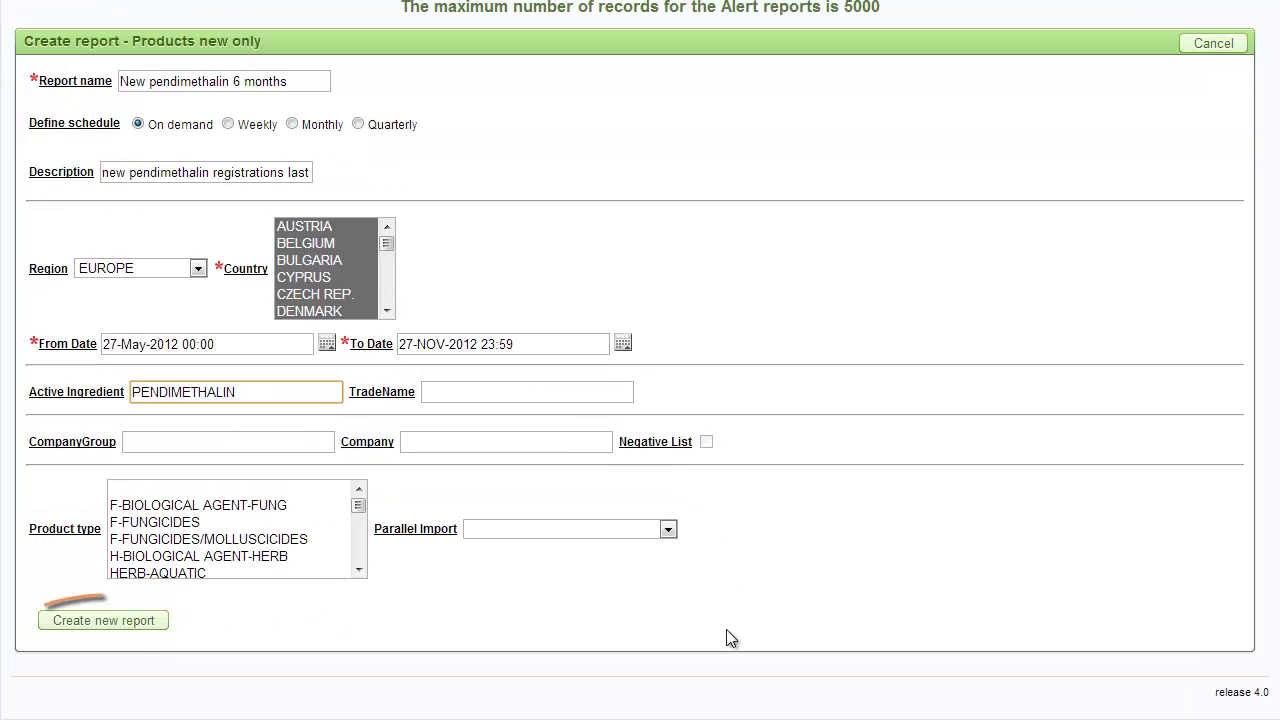
pyautogui.click(105, 621)
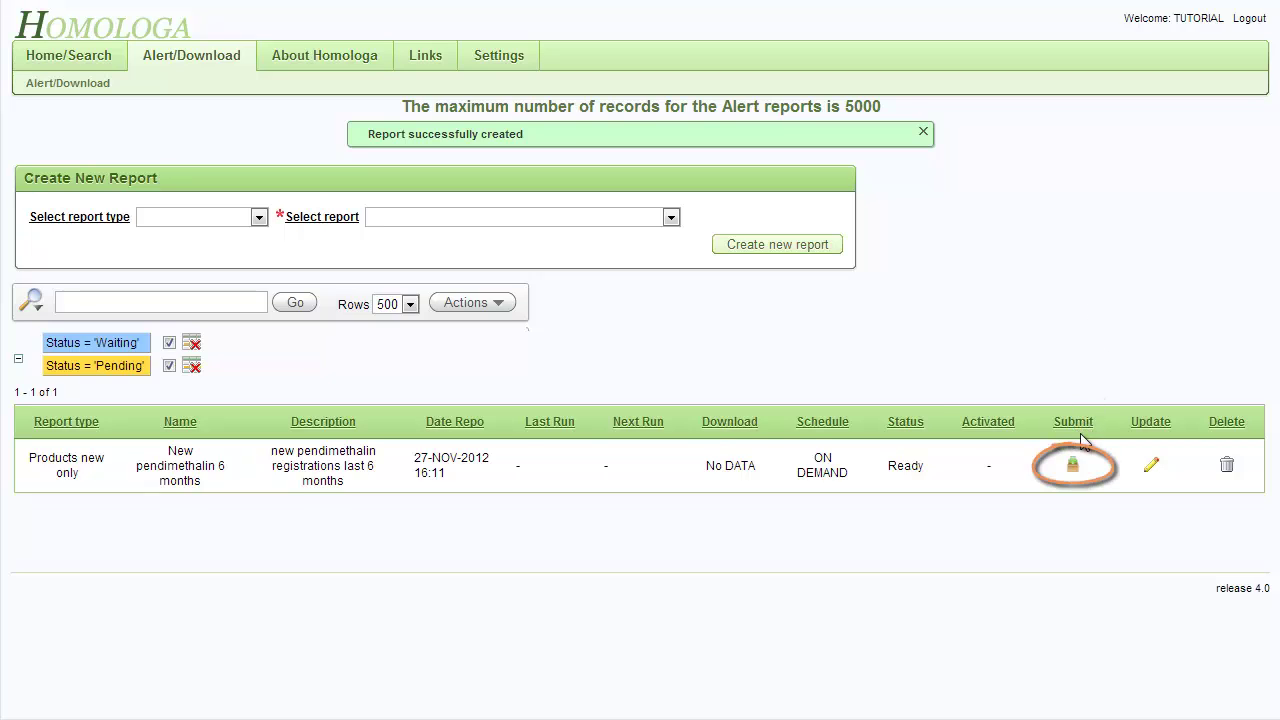
# - Submit the "New pendimethalin 6 months" report and download its result file
pyautogui.click(1071, 466)
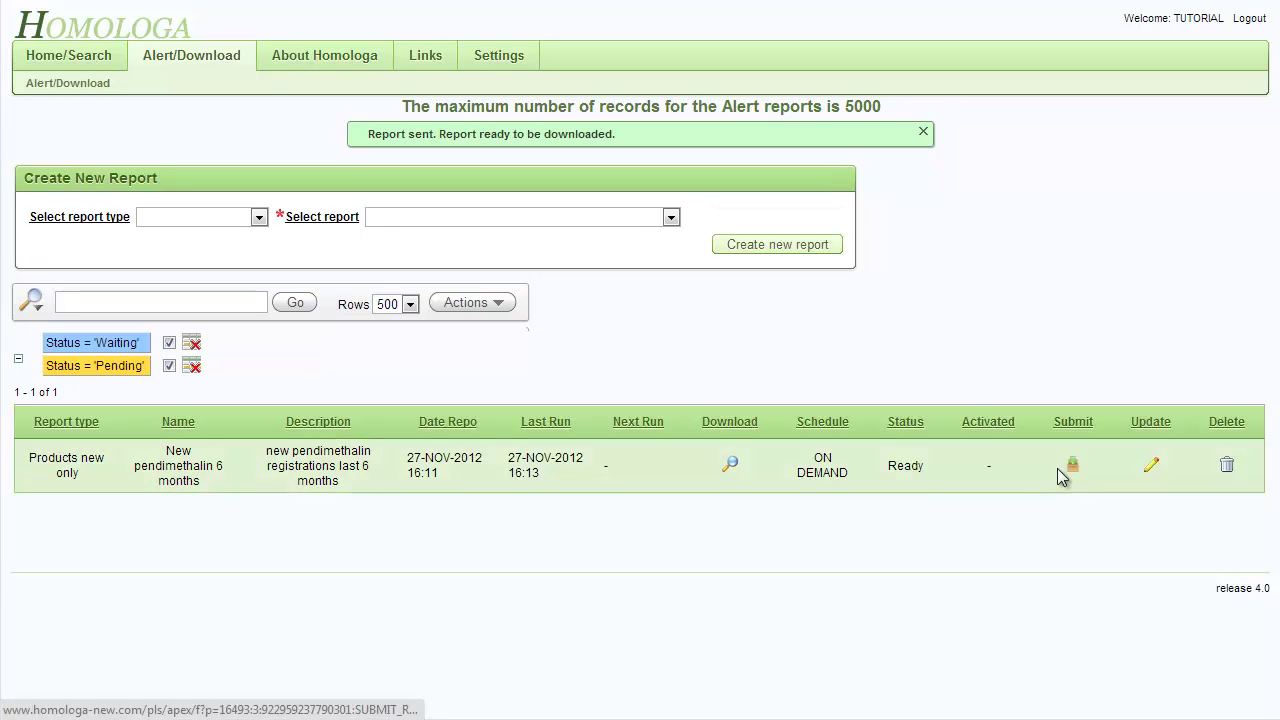
pyautogui.click(732, 467)
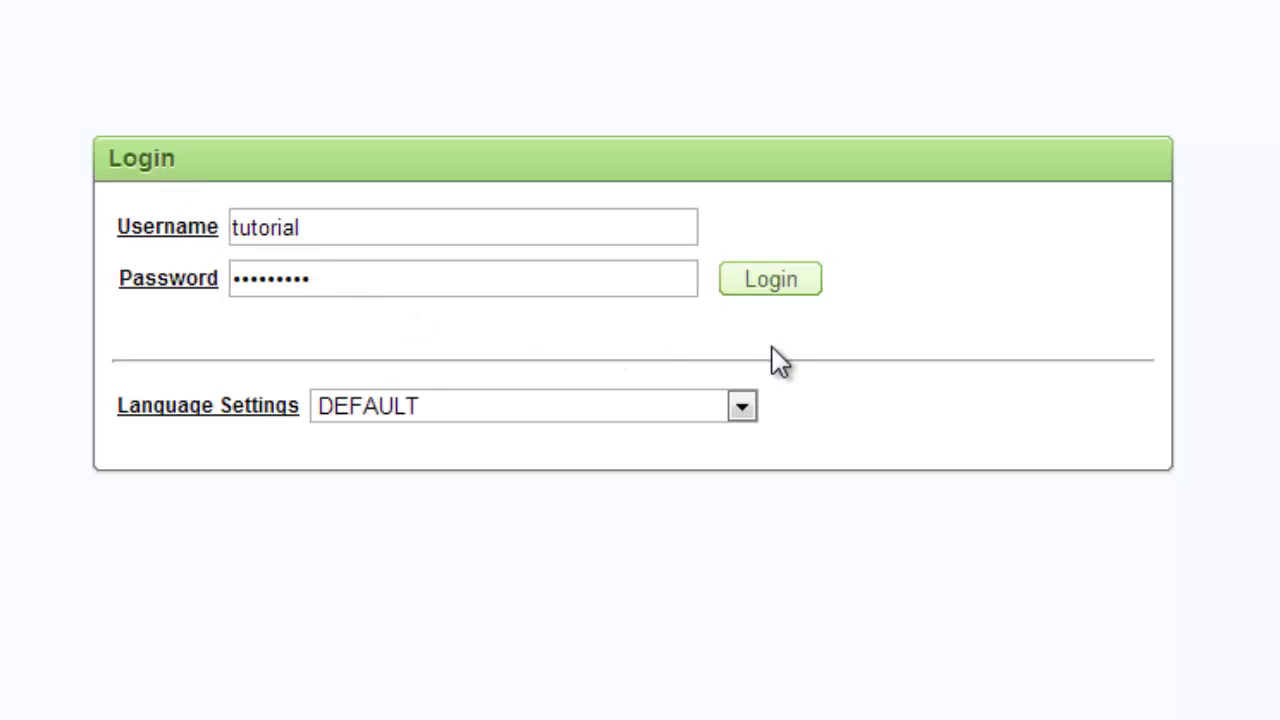
pyautogui.click(742, 408)
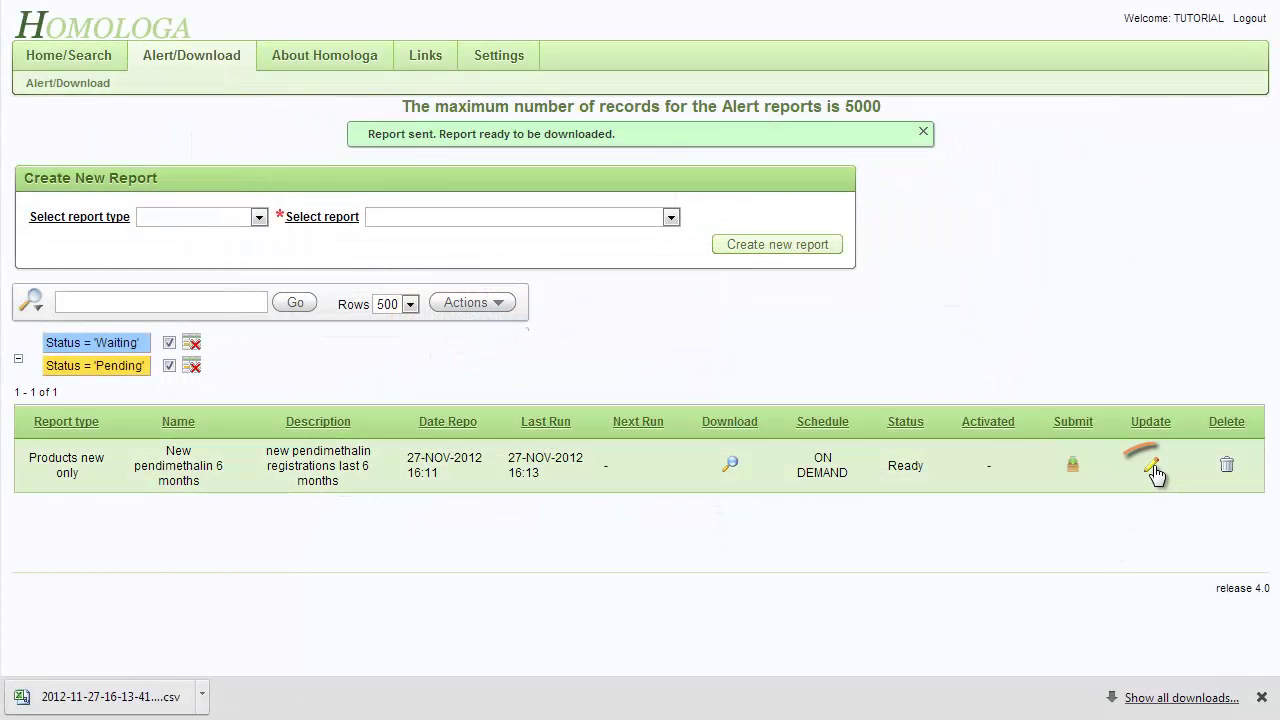
# - Change the pendimethalin report's schedule to Monthly on day 15 and save the update
pyautogui.click(1153, 464)
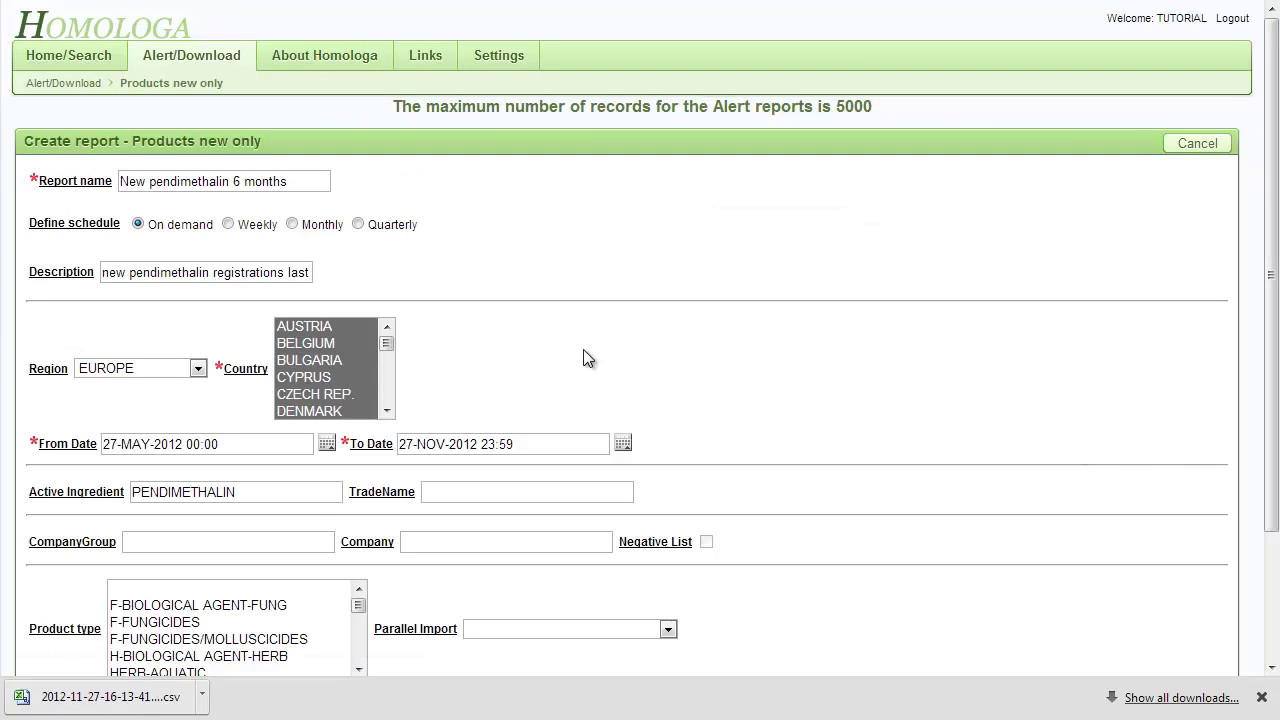
pyautogui.click(292, 224)
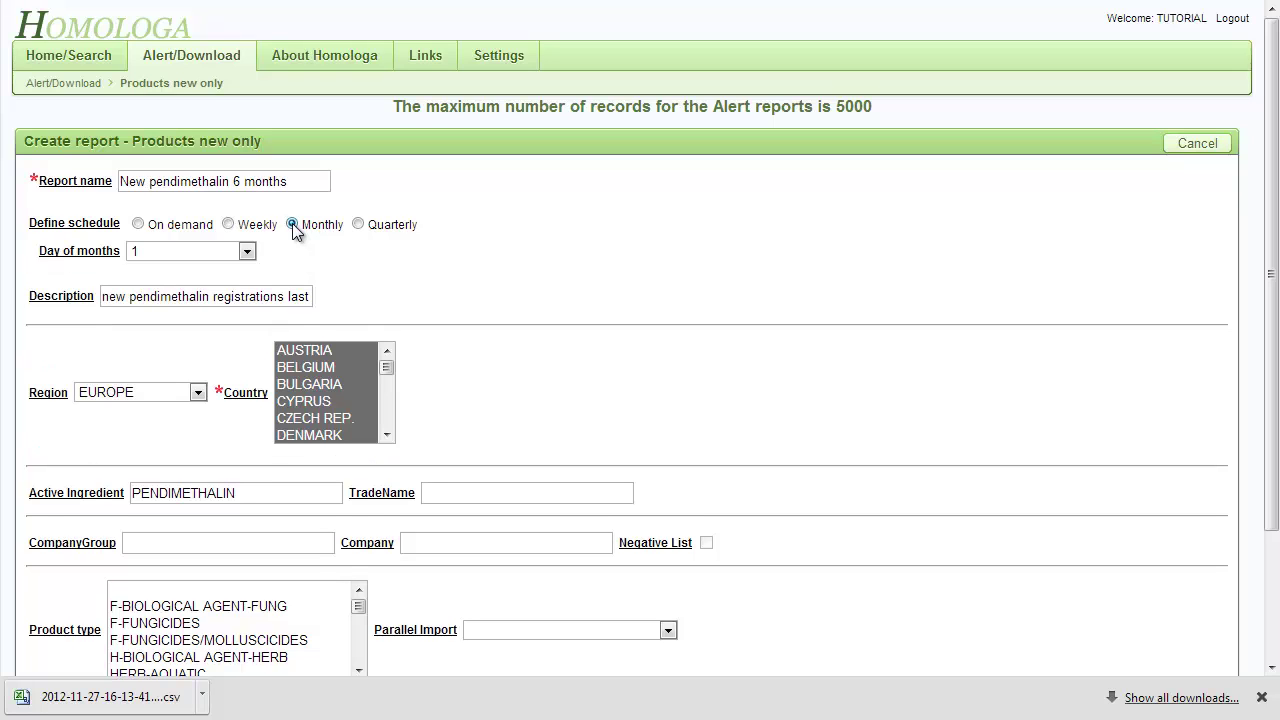
pyautogui.click(246, 251)
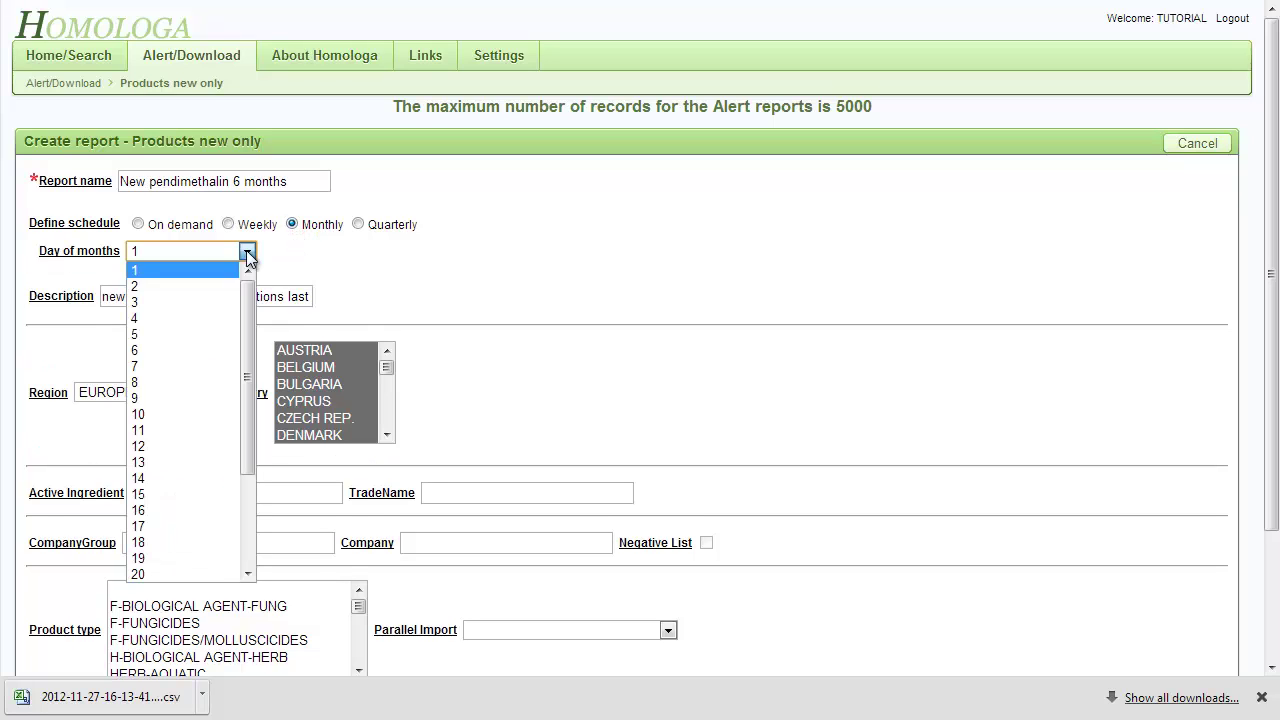
pyautogui.click(185, 494)
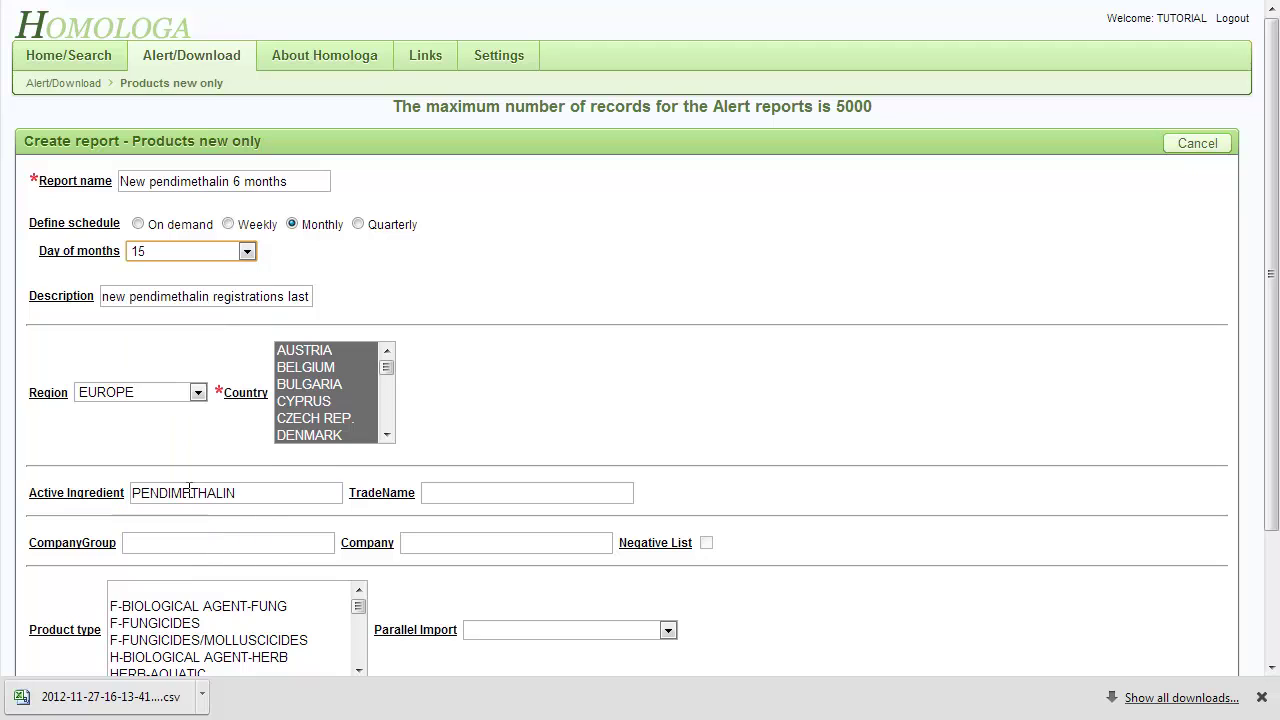
pyautogui.scroll(-3, 740, 486)
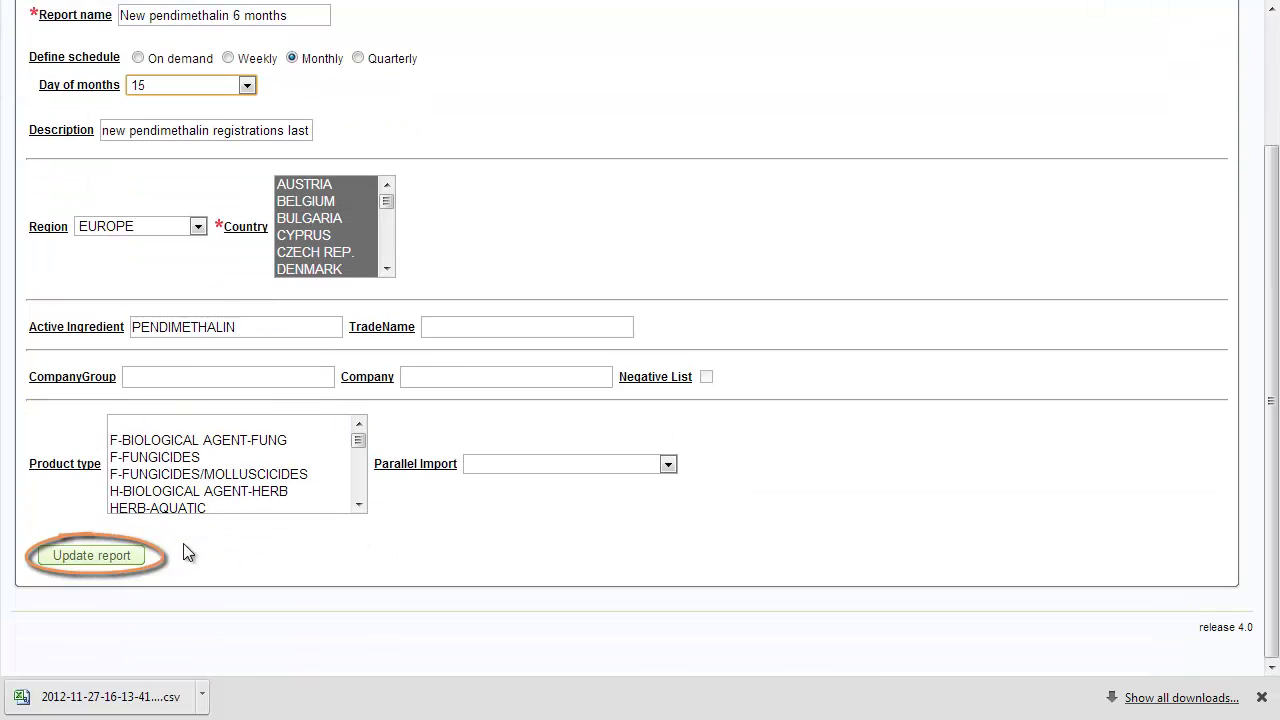
pyautogui.click(115, 558)
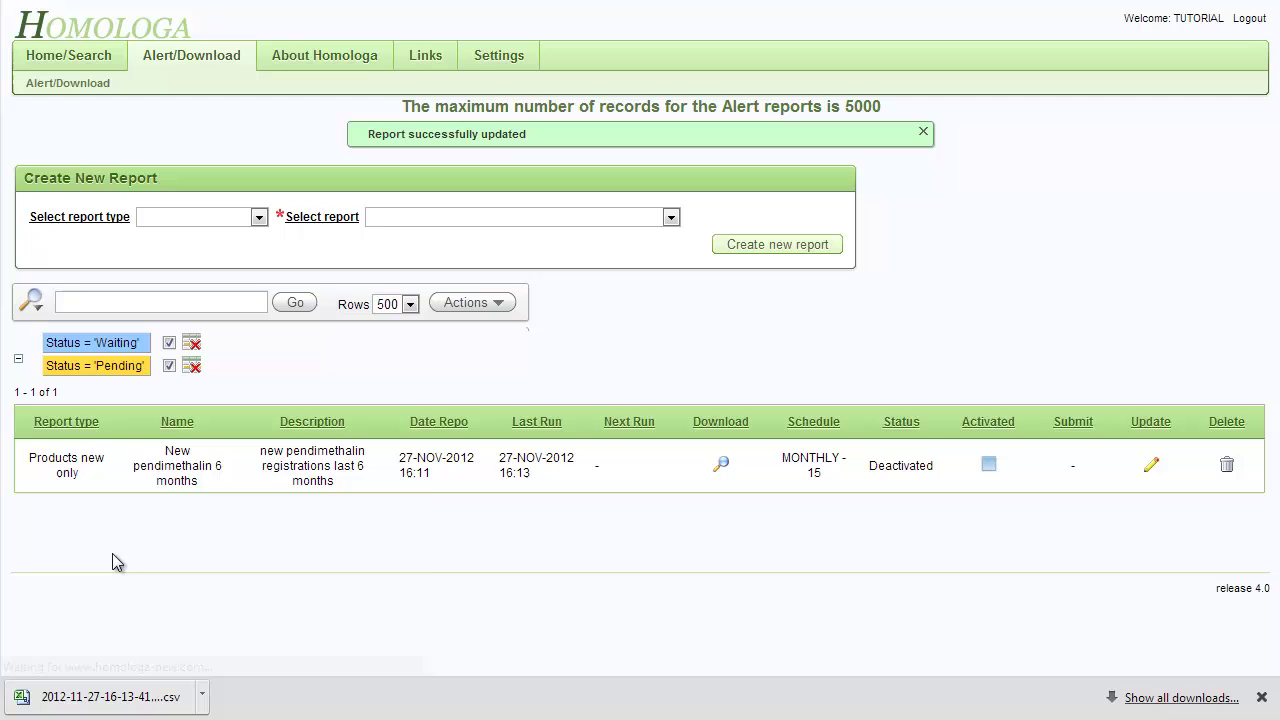